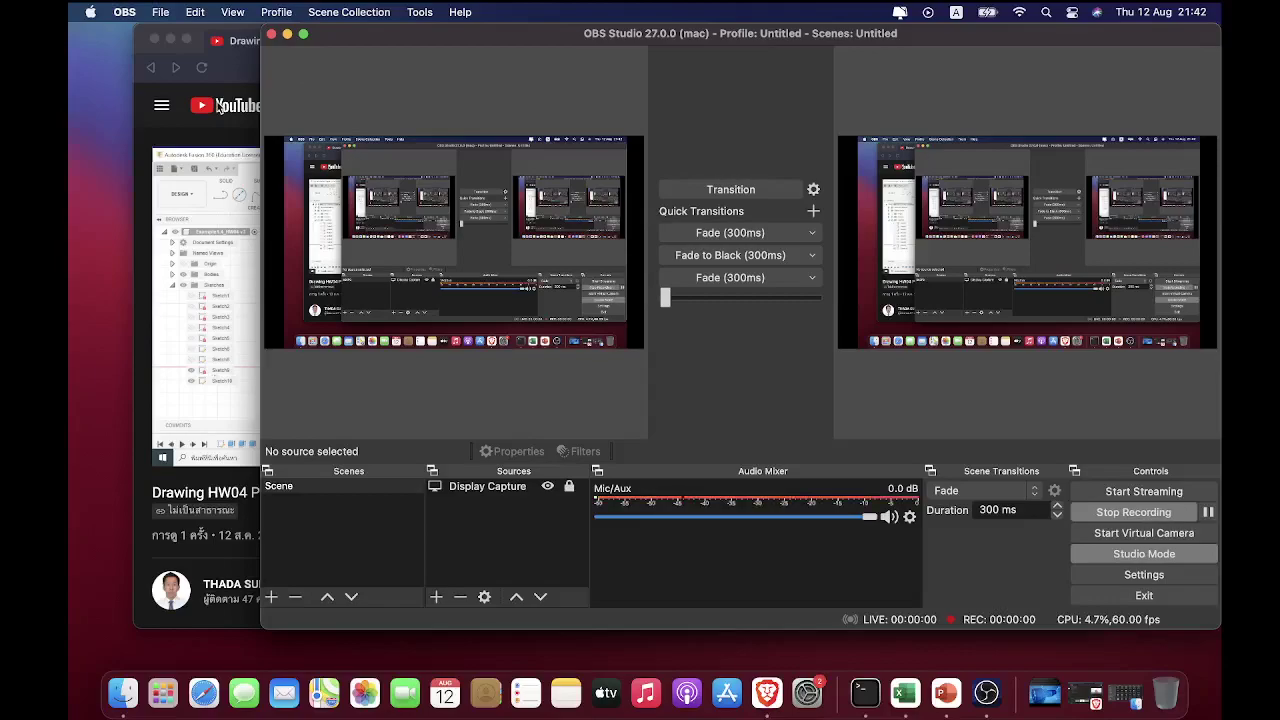
Bring the Brave window playing 'Drawing HW04 Problem1.4' in front of OBS Studio
{"action": "left_click", "coordinate": [229, 76]}
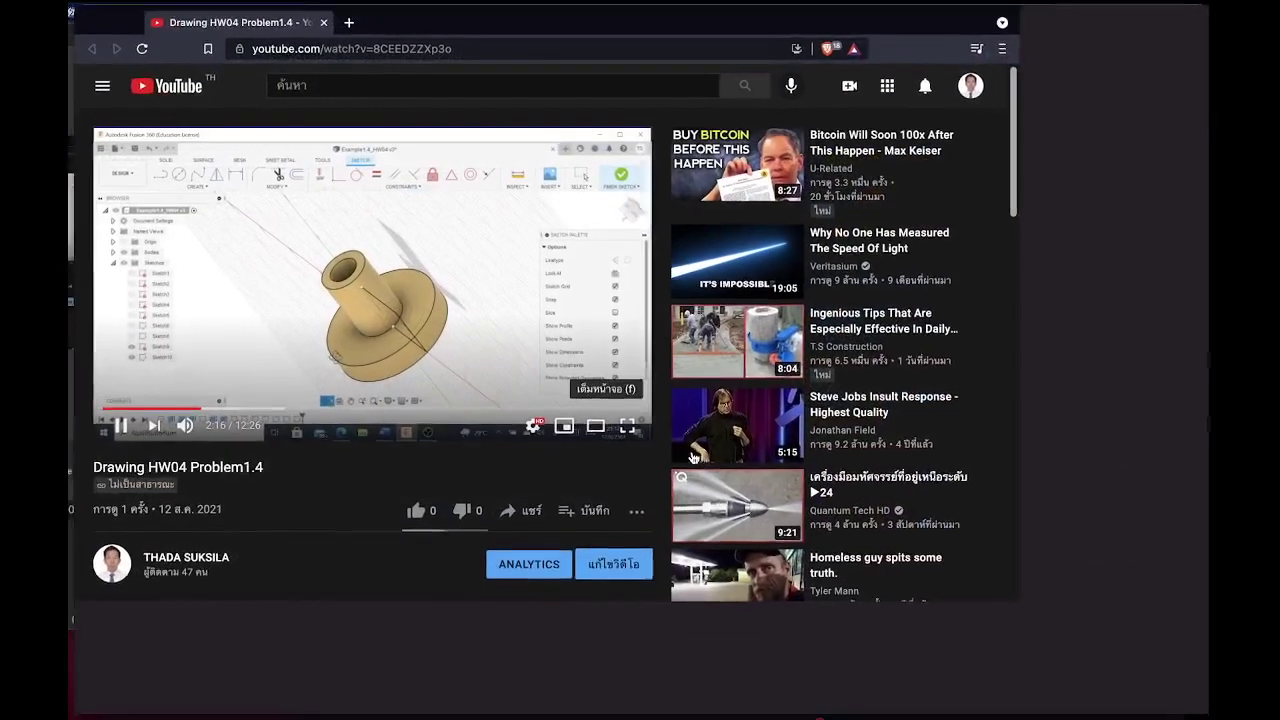
Switch the video to full screen, rewind it to 0:00, and pause it
{"action": "left_click", "coordinate": [627, 426]}
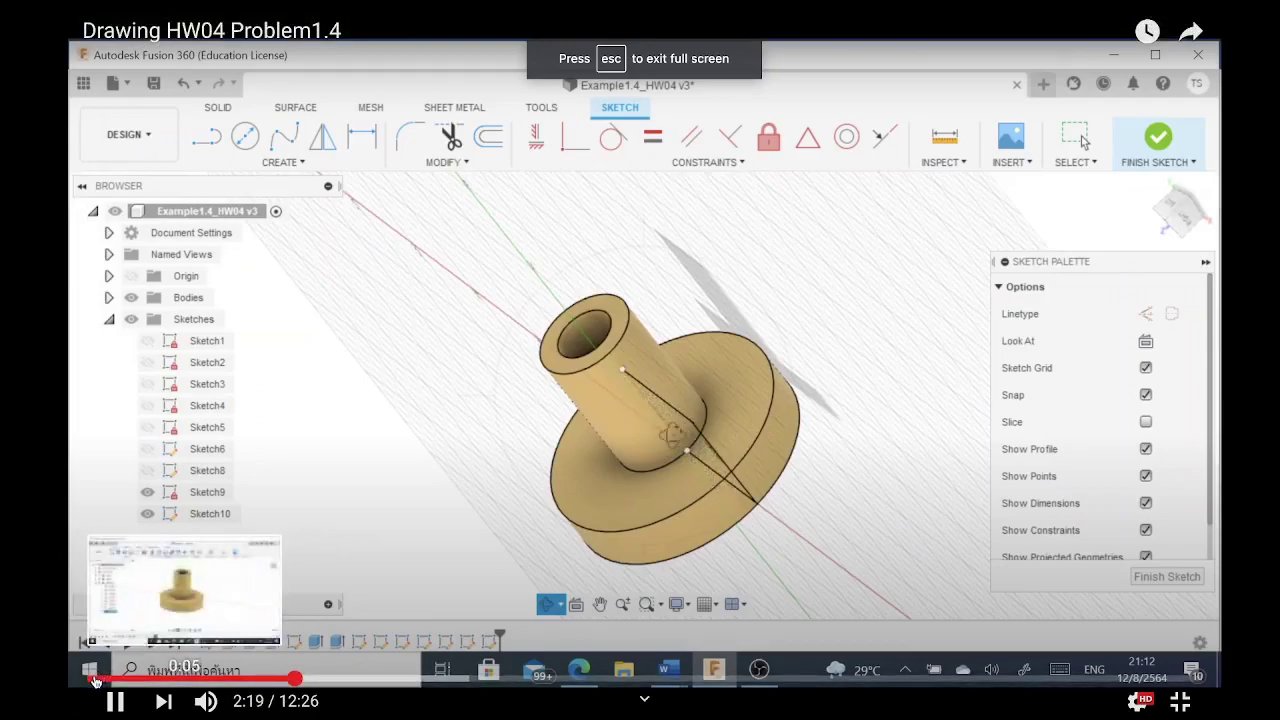
{"action": "left_click_drag", "start_coordinate": [90, 679], "coordinate": [70, 680]}
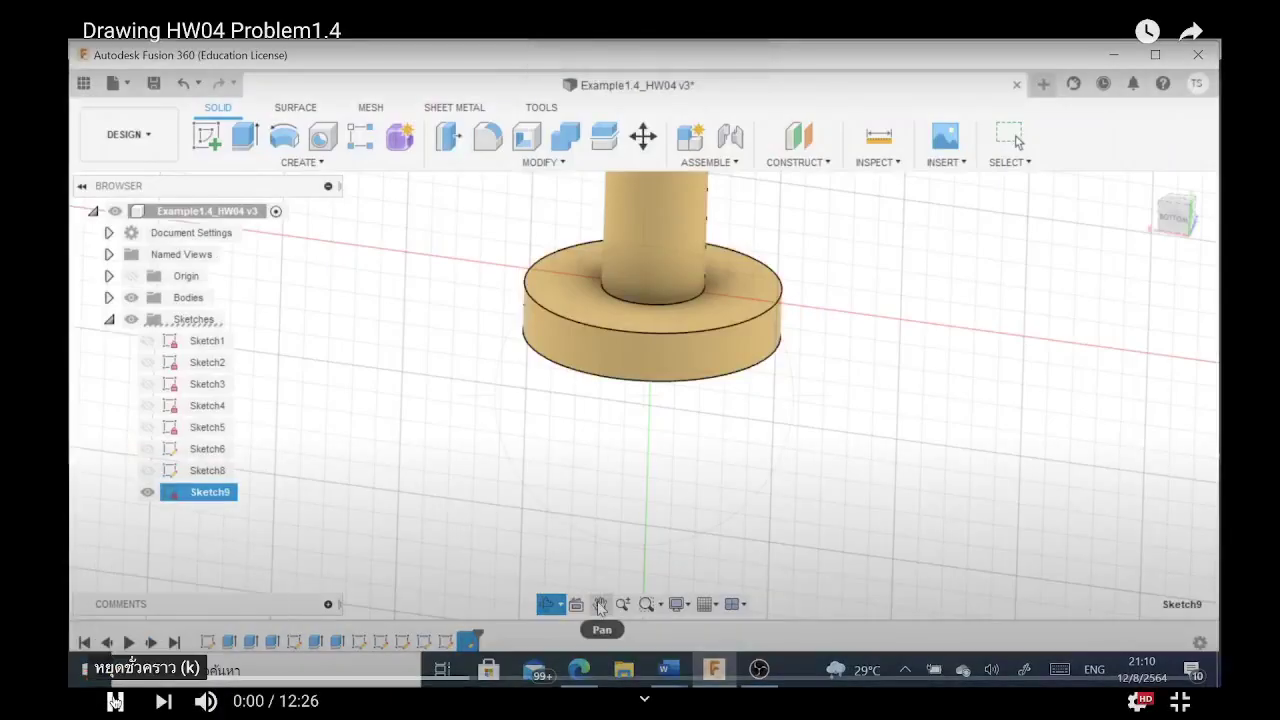
{"action": "left_click", "coordinate": [114, 701]}
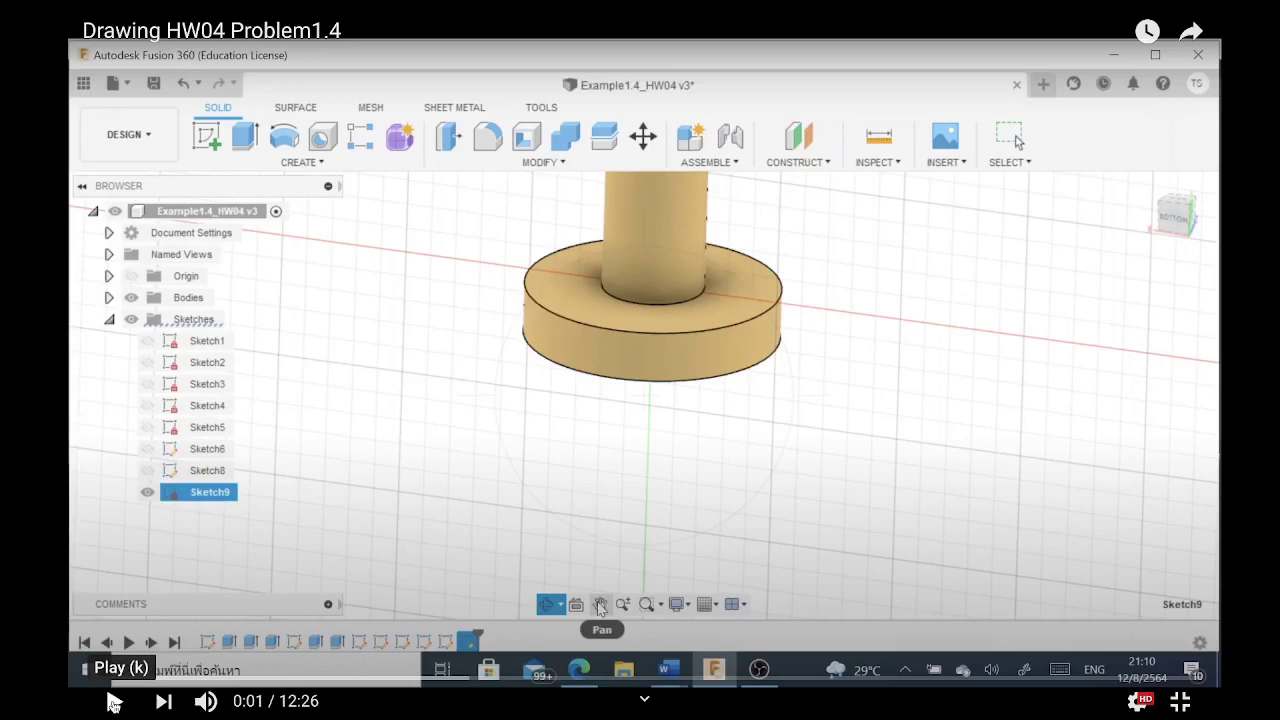
Play the tutorial until about 2:47, where the 25.00 sketch dimension appears
{"action": "left_click", "coordinate": [113, 703]}
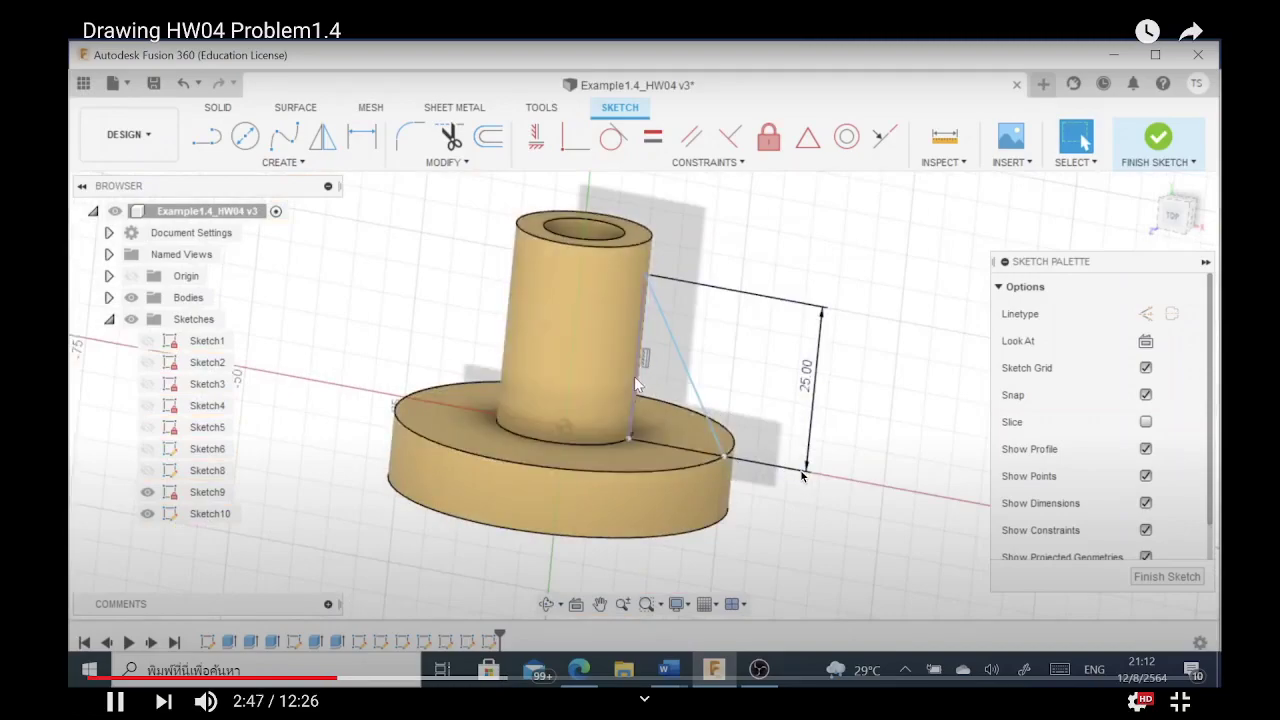
Delete the 25.00 dimension beside the slanted line and orbit the tube to a top-down view
{"action": "left_click", "coordinate": [634, 387]}
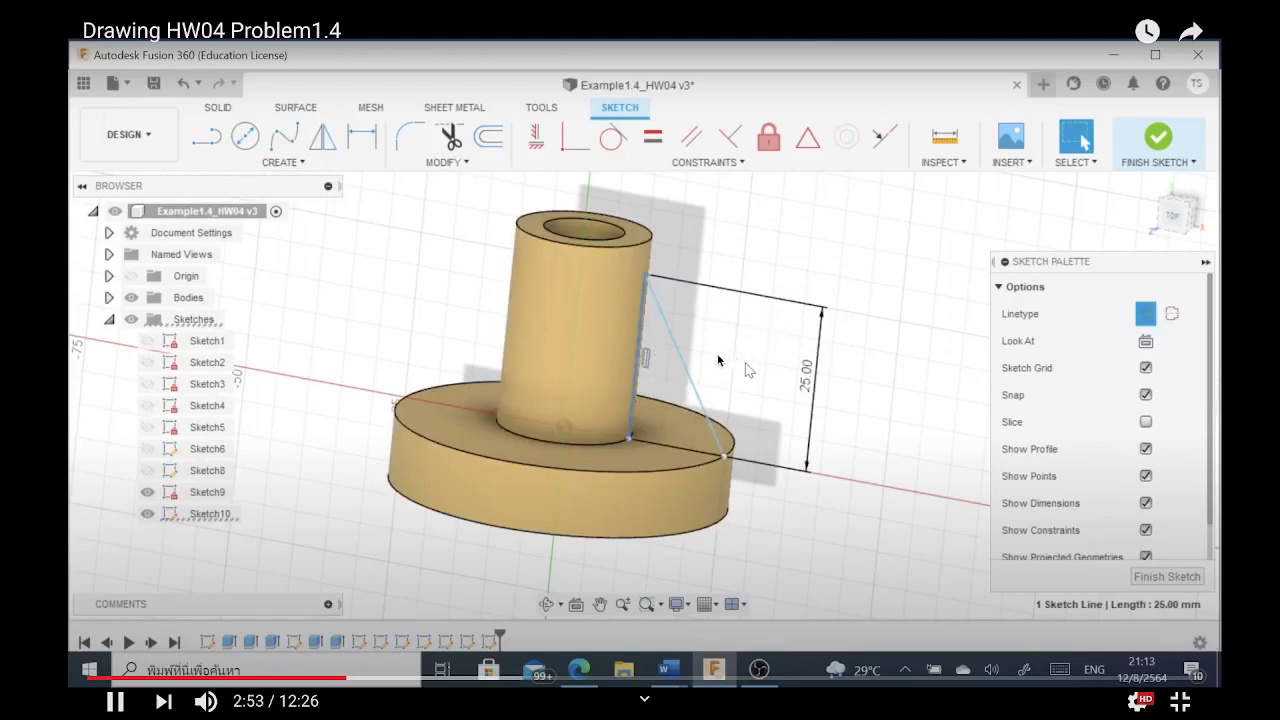
{"action": "key", "text": "Delete"}
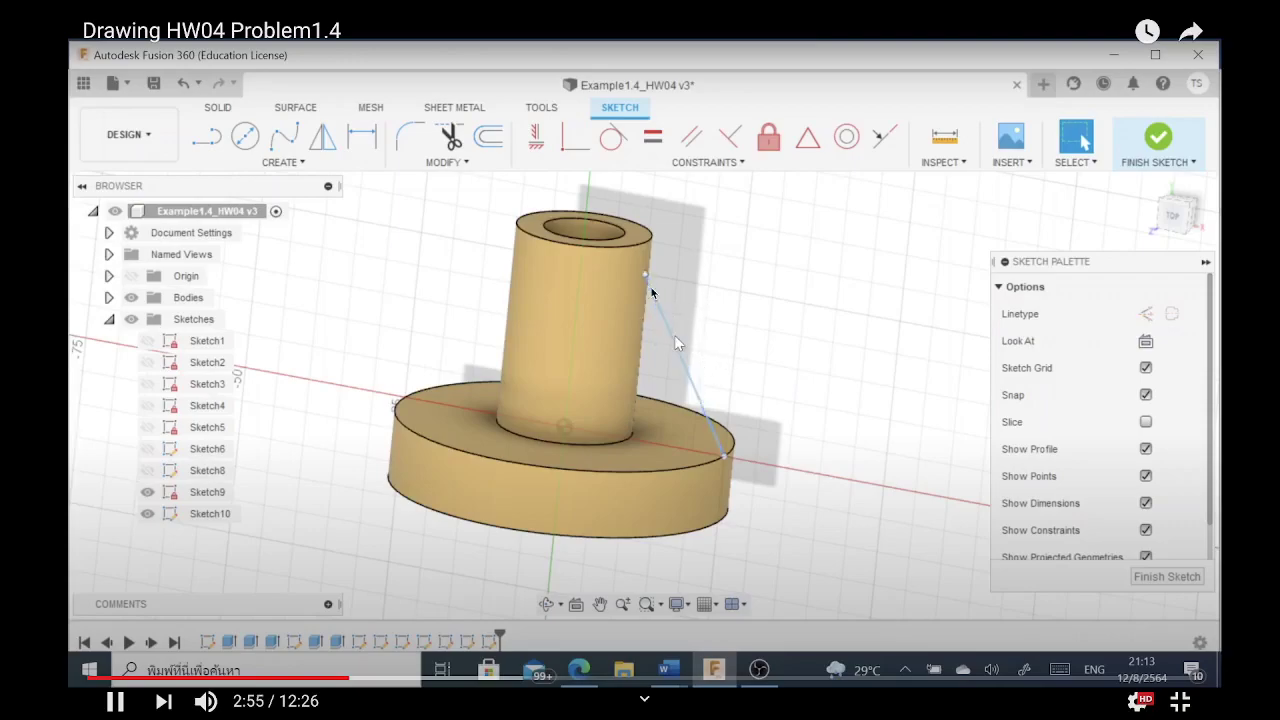
{"action": "mouse_move", "coordinate": [656, 300]}
{"action": "middle_mouse_down", "text": "shift"}
{"action": "mouse_move", "coordinate": [692, 340]}
{"action": "mouse_move", "coordinate": [654, 305]}
{"action": "mouse_move", "coordinate": [687, 423]}
{"action": "mouse_move", "coordinate": [651, 317]}
{"action": "mouse_move", "coordinate": [385, 418]}
{"action": "middle_mouse_up", "text": "shift"}
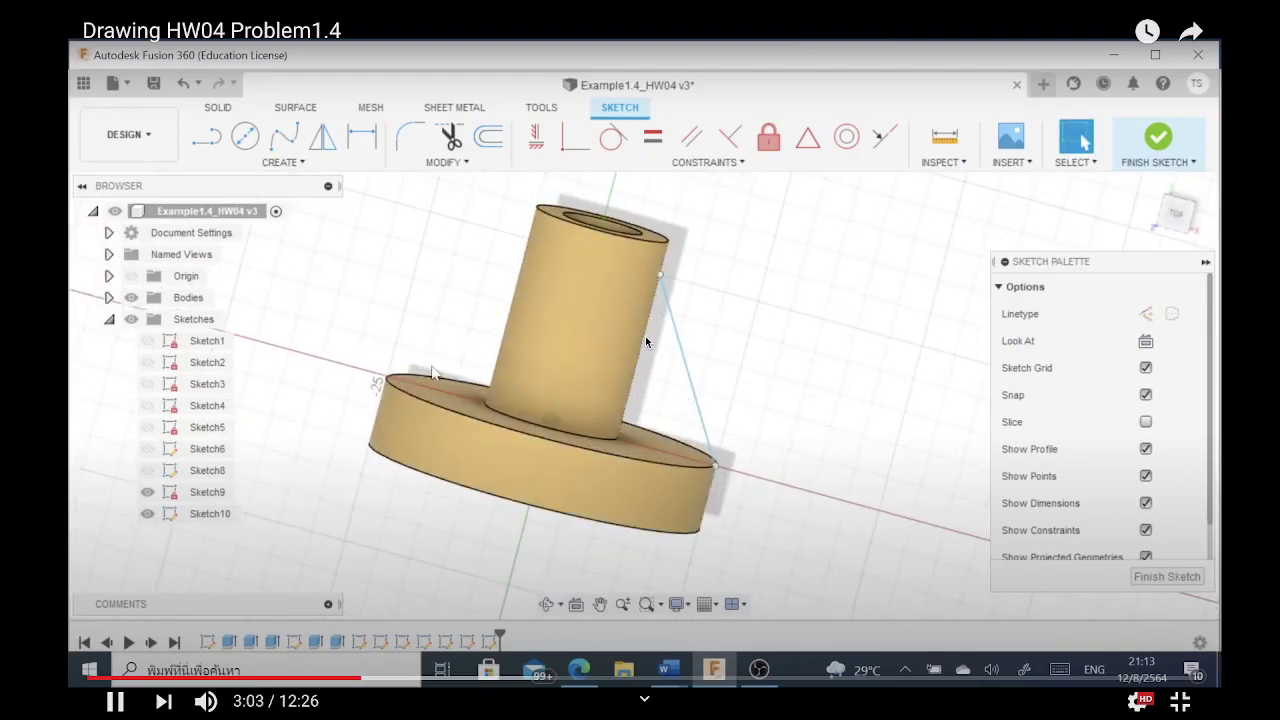
{"action": "mouse_move", "coordinate": [636, 369]}
{"action": "middle_mouse_down", "text": "shift"}
{"action": "mouse_move", "coordinate": [640, 392]}
{"action": "mouse_move", "coordinate": [613, 380]}
{"action": "middle_mouse_up", "text": "shift"}
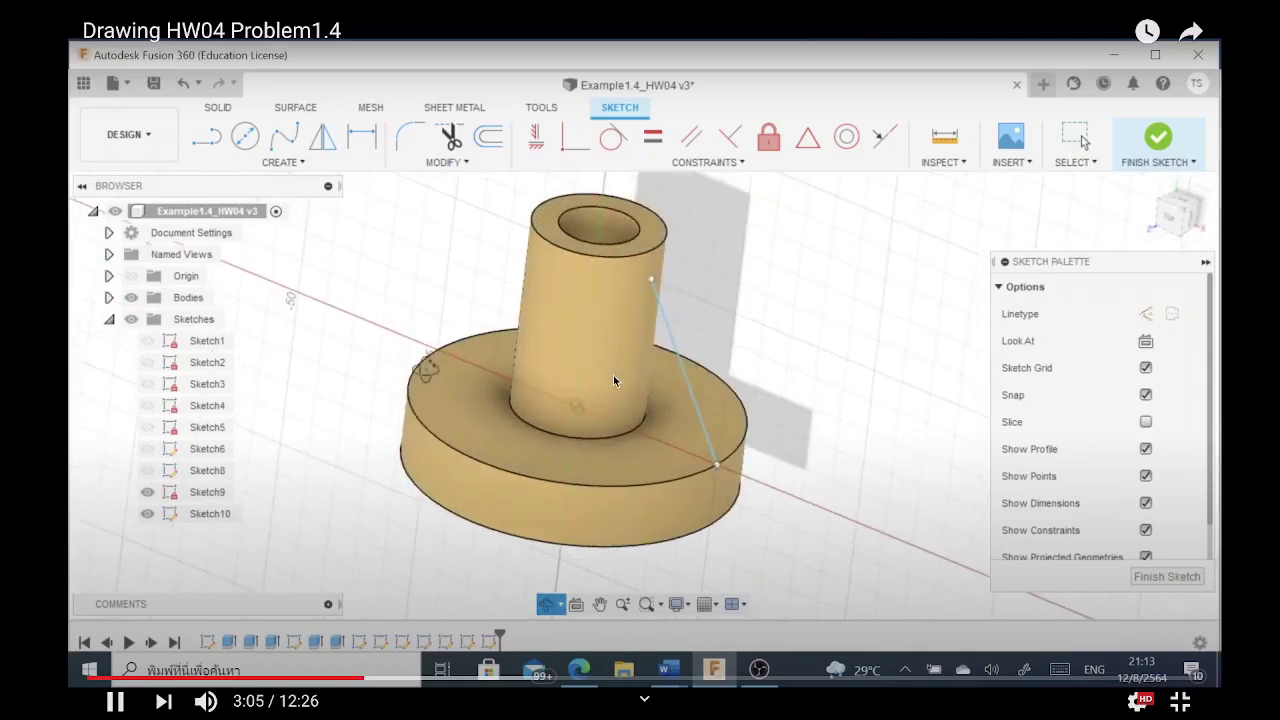
Finish the rib sketch, then let the tutorial run to 6:07, where the circular pattern is set up
{"action": "left_click", "coordinate": [1152, 142]}
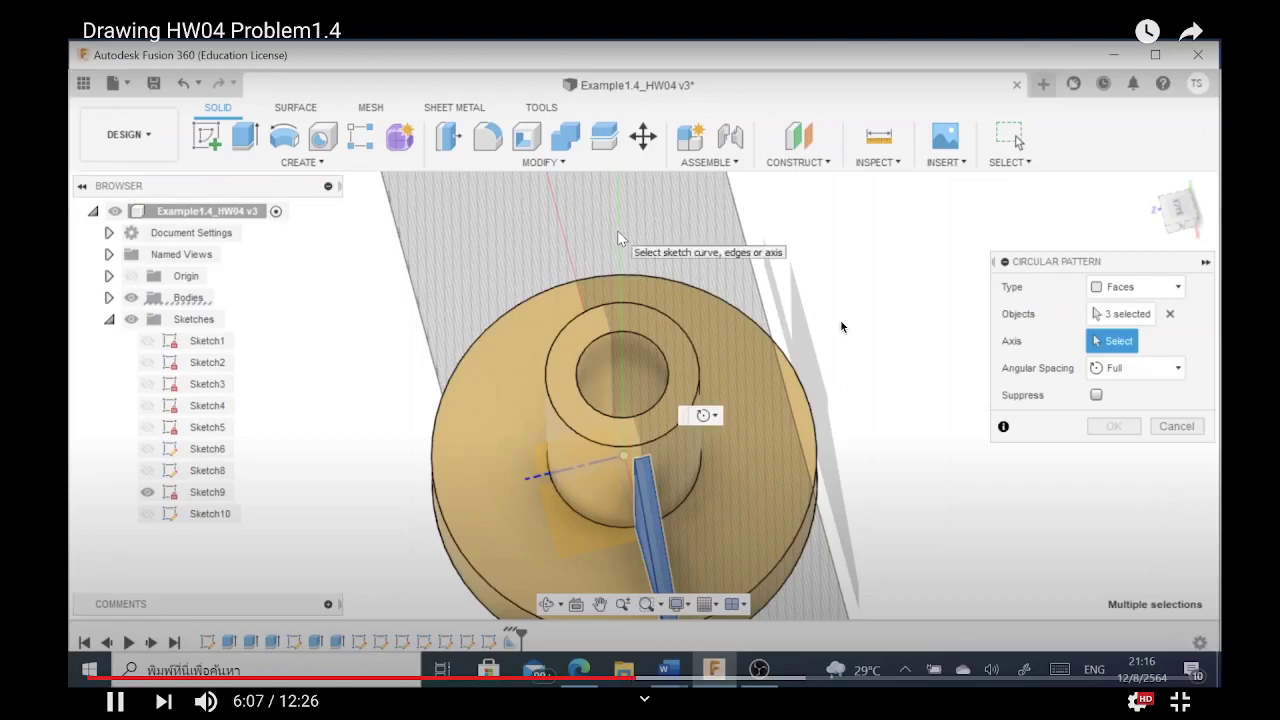
Use the tube's cylindrical face as the pattern axis, previewing 3 evenly spaced ribs
{"action": "left_click", "coordinate": [620, 348]}
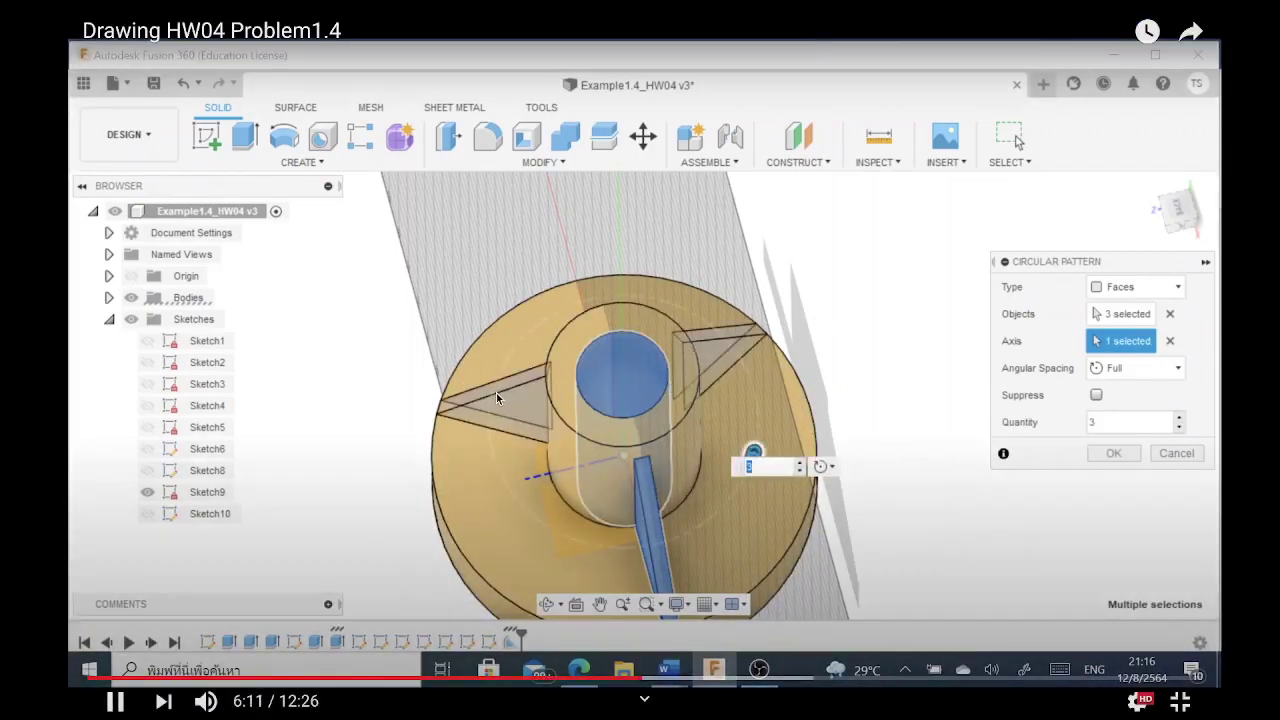
Confirm the three-rib circular pattern, then let the tutorial run to the A-A section view at 9:29
{"action": "left_click", "coordinate": [1110, 454]}
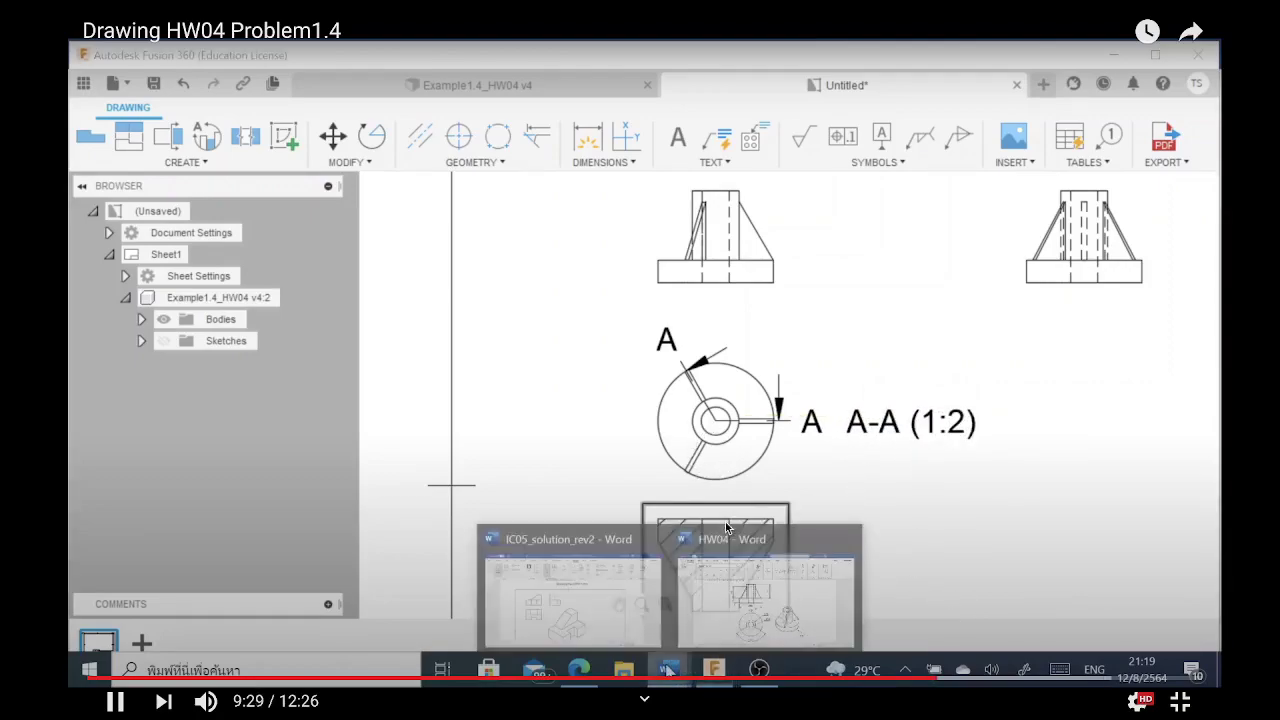
Check the HW04 assignment drawing, then move the circular view down and place section A-A (1:2) below it
{"action": "left_click", "coordinate": [745, 600]}
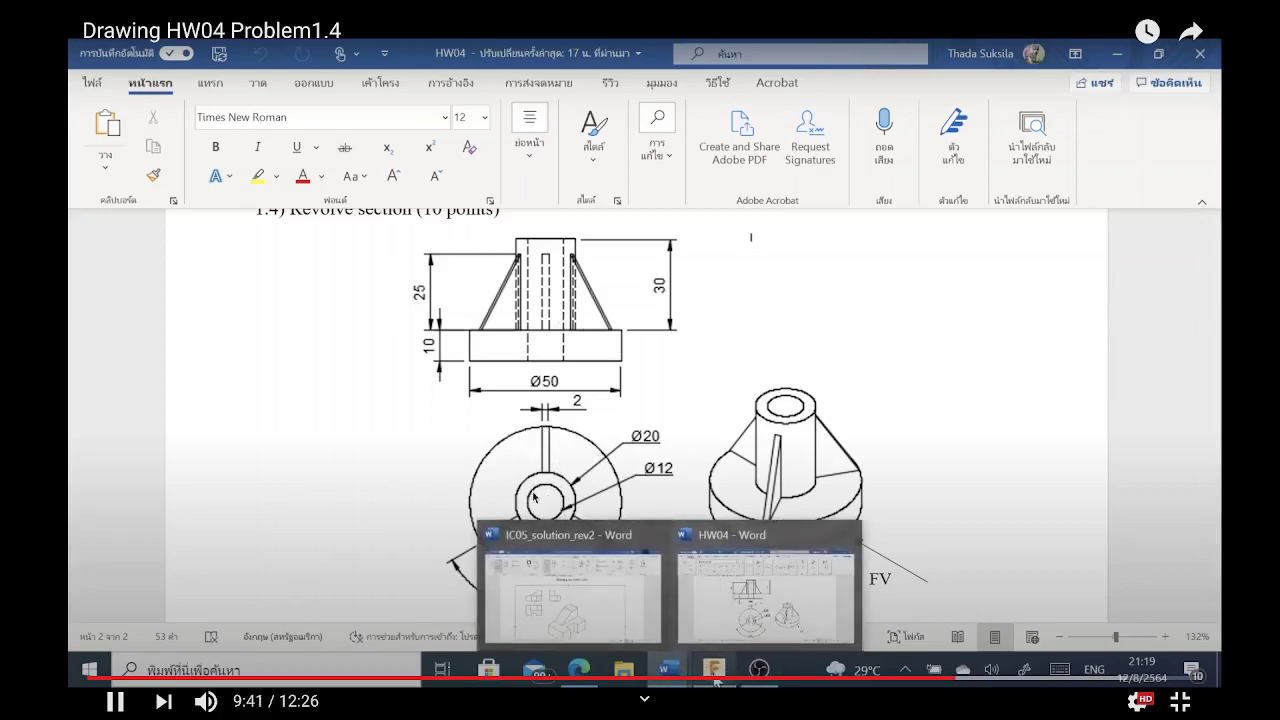
{"action": "left_click", "coordinate": [713, 669]}
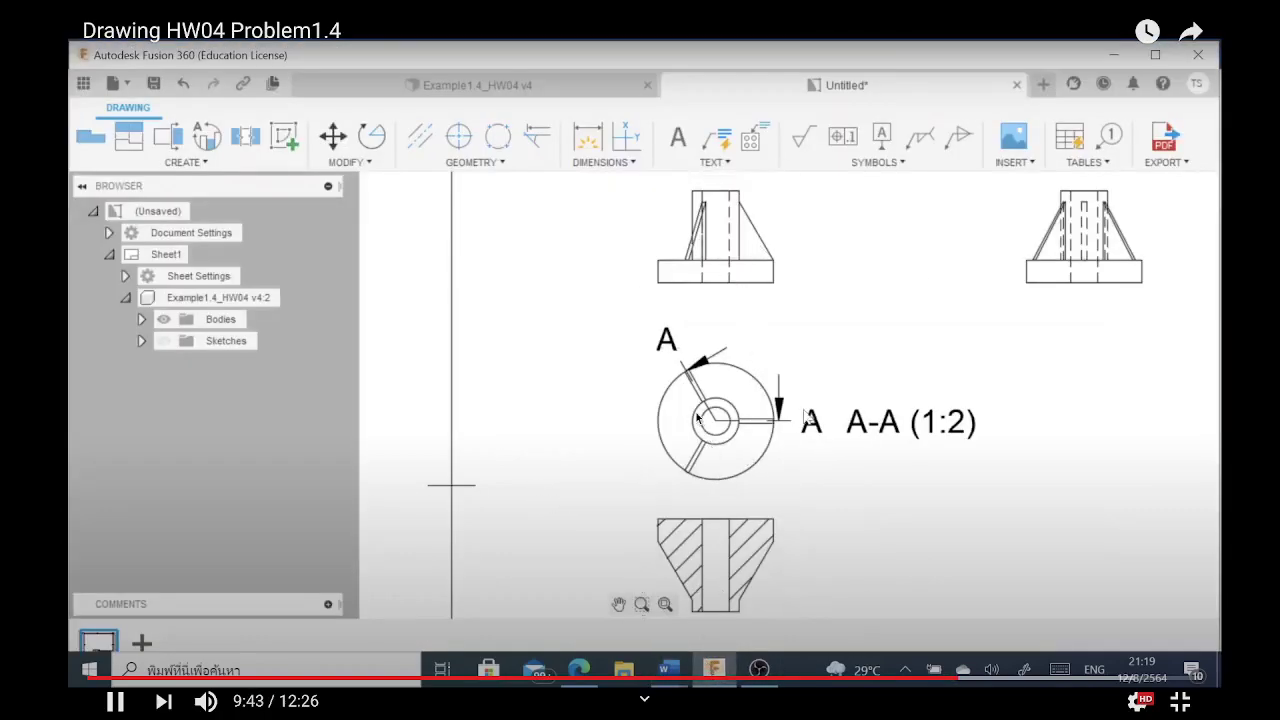
{"action": "left_click", "coordinate": [778, 364]}
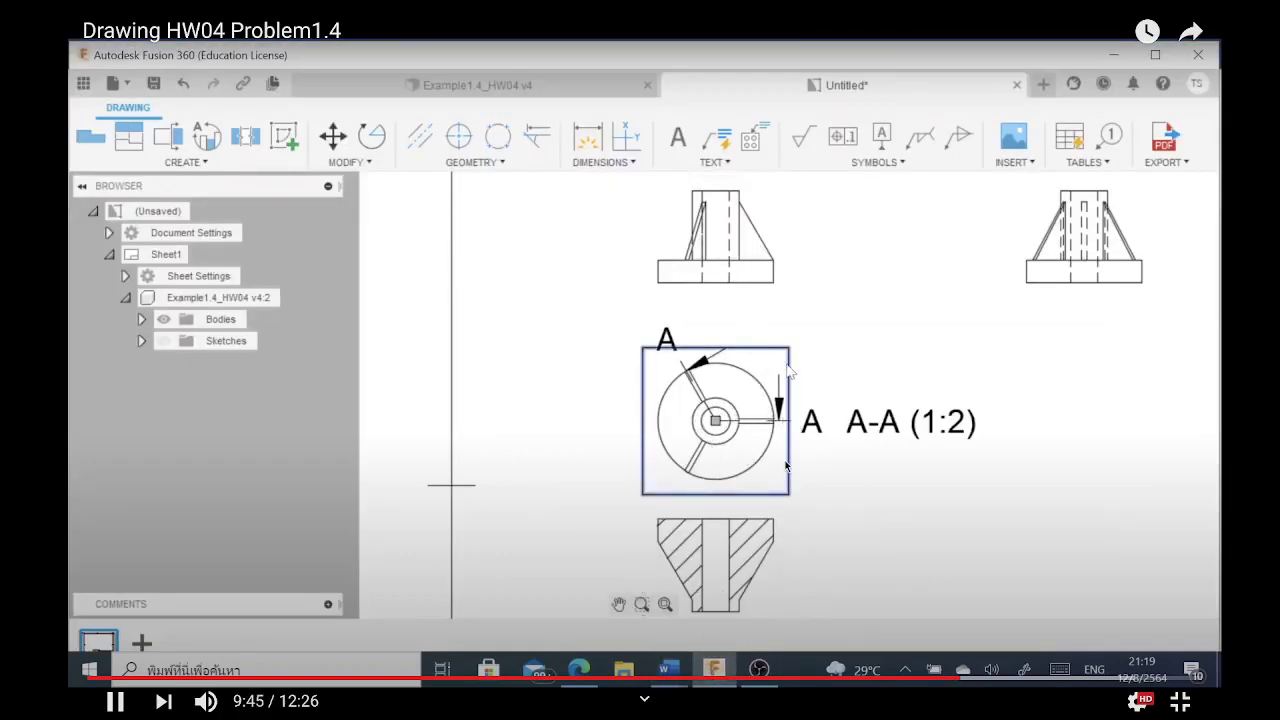
{"action": "left_click", "coordinate": [786, 355]}
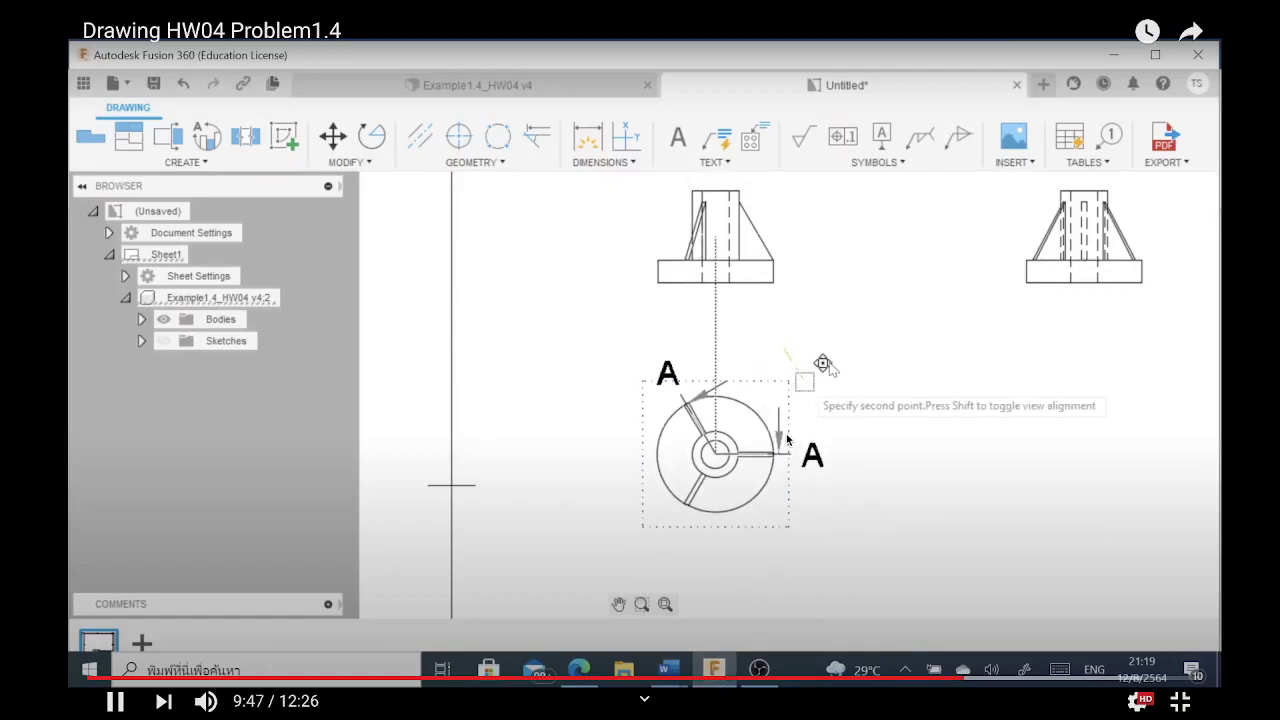
{"action": "left_click", "coordinate": [786, 437]}
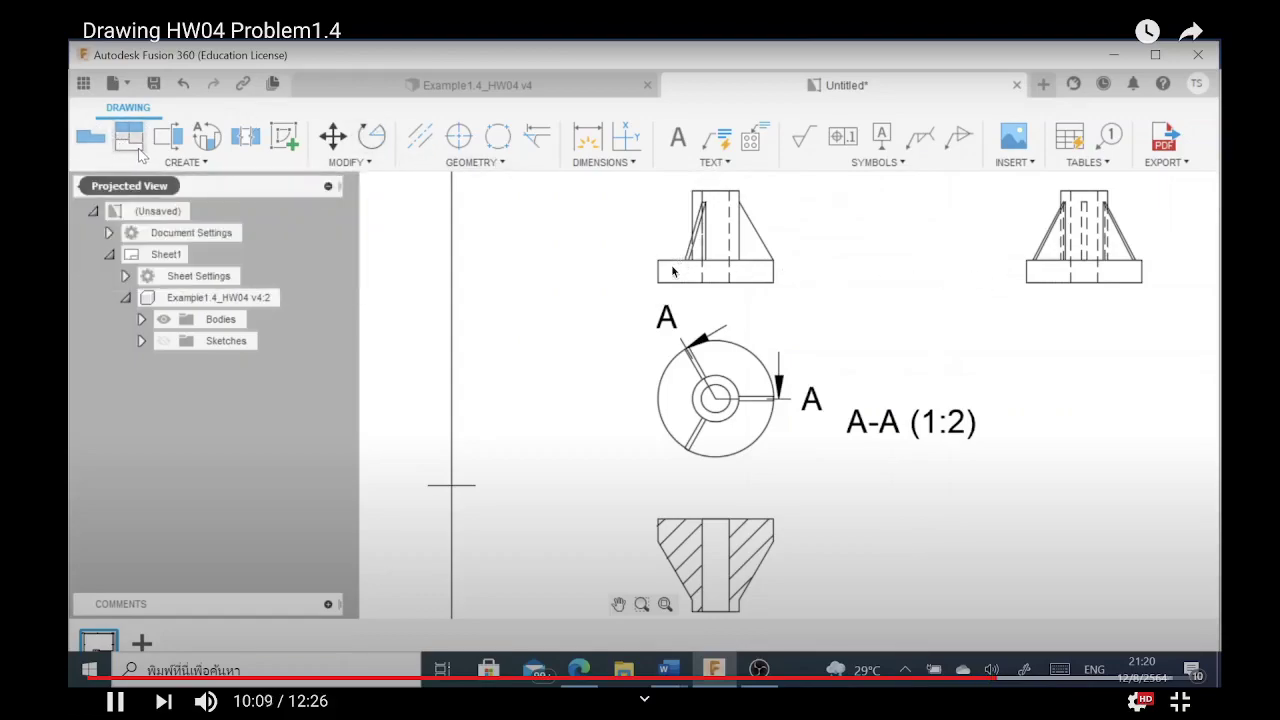
Add a projected view of the three ribs directly below the upper-right side view
{"action": "left_click", "coordinate": [139, 148]}
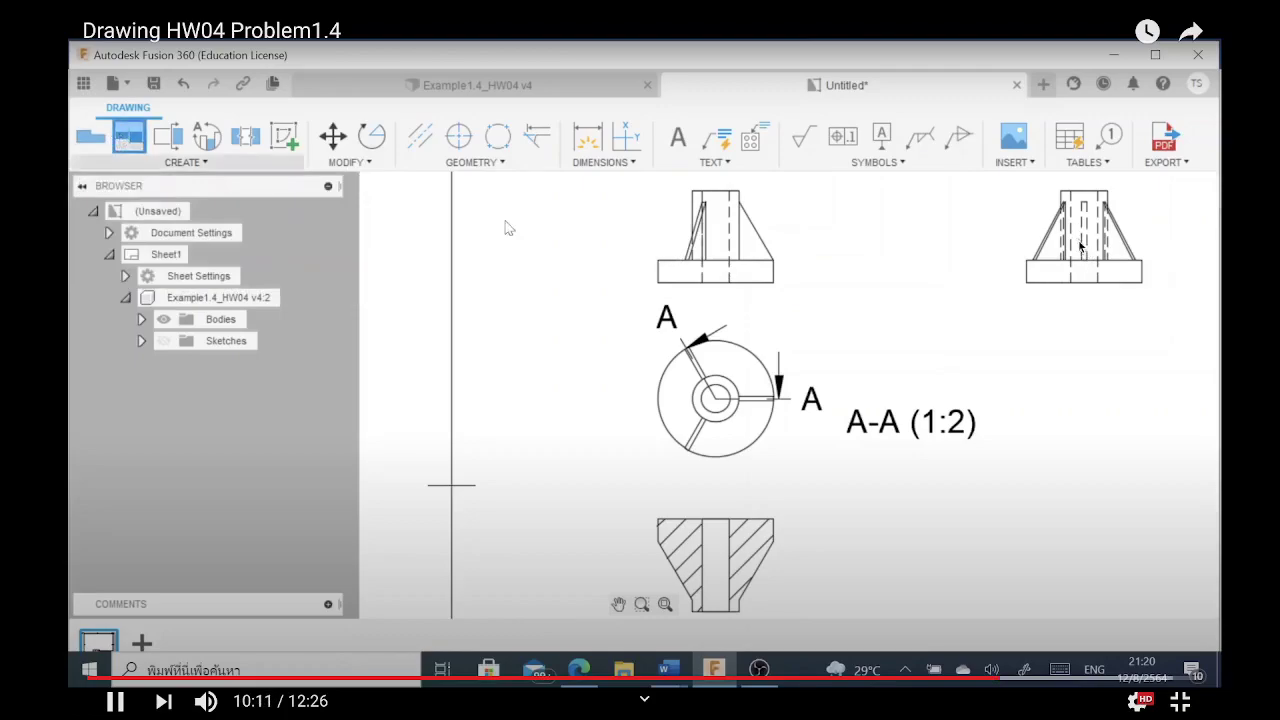
{"action": "left_click", "coordinate": [1080, 246]}
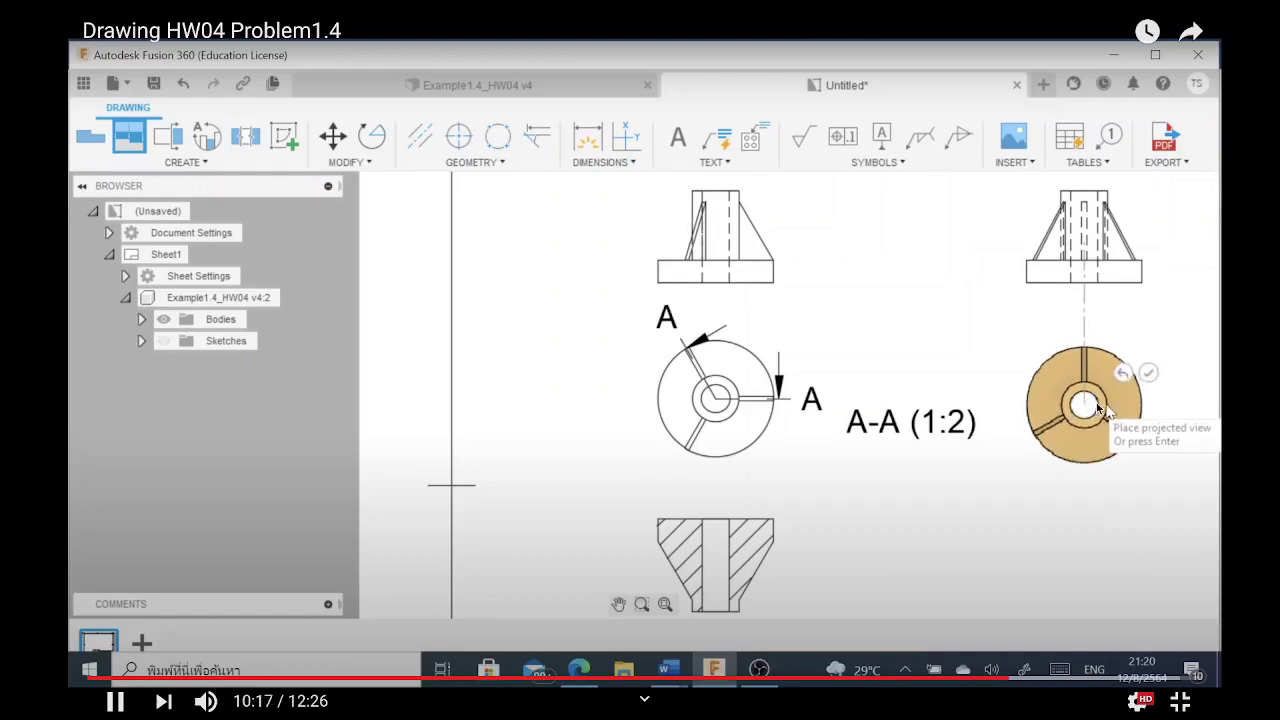
{"action": "left_click", "coordinate": [1100, 408]}
{"action": "key", "text": "Return"}
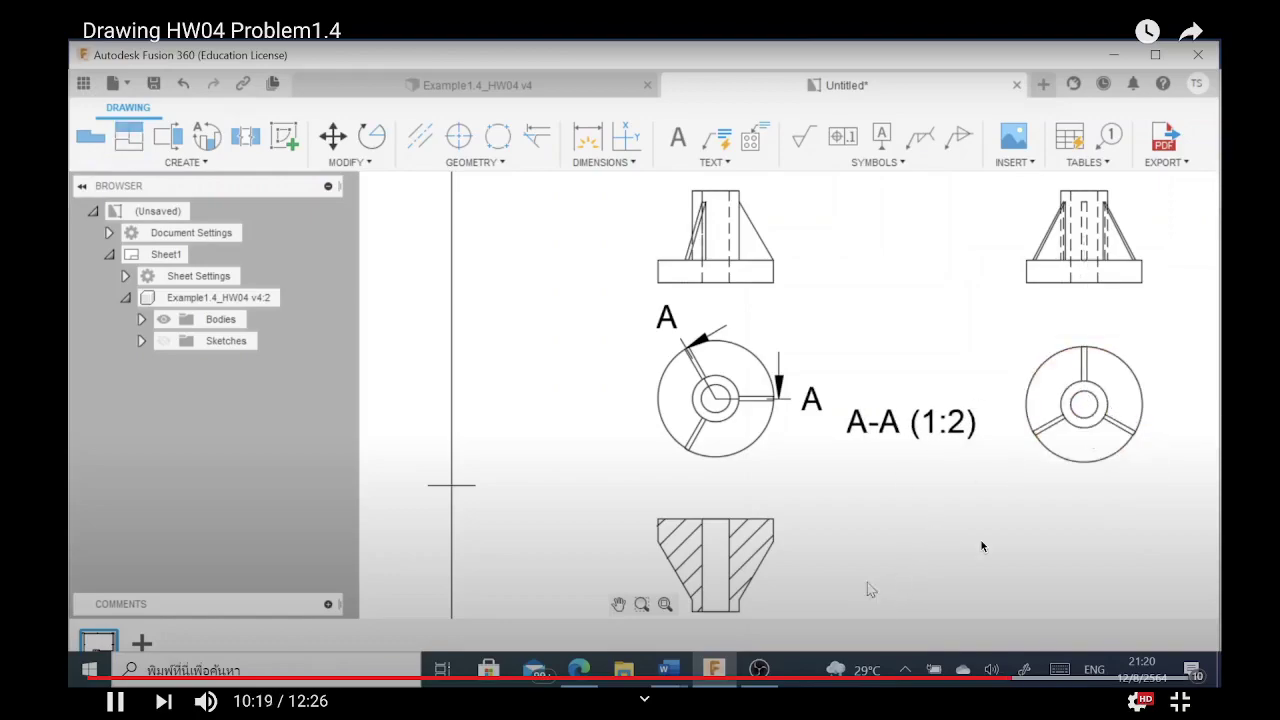
{"action": "scroll", "coordinate": [909, 458], "scroll_direction": "down", "scroll_amount": 3}
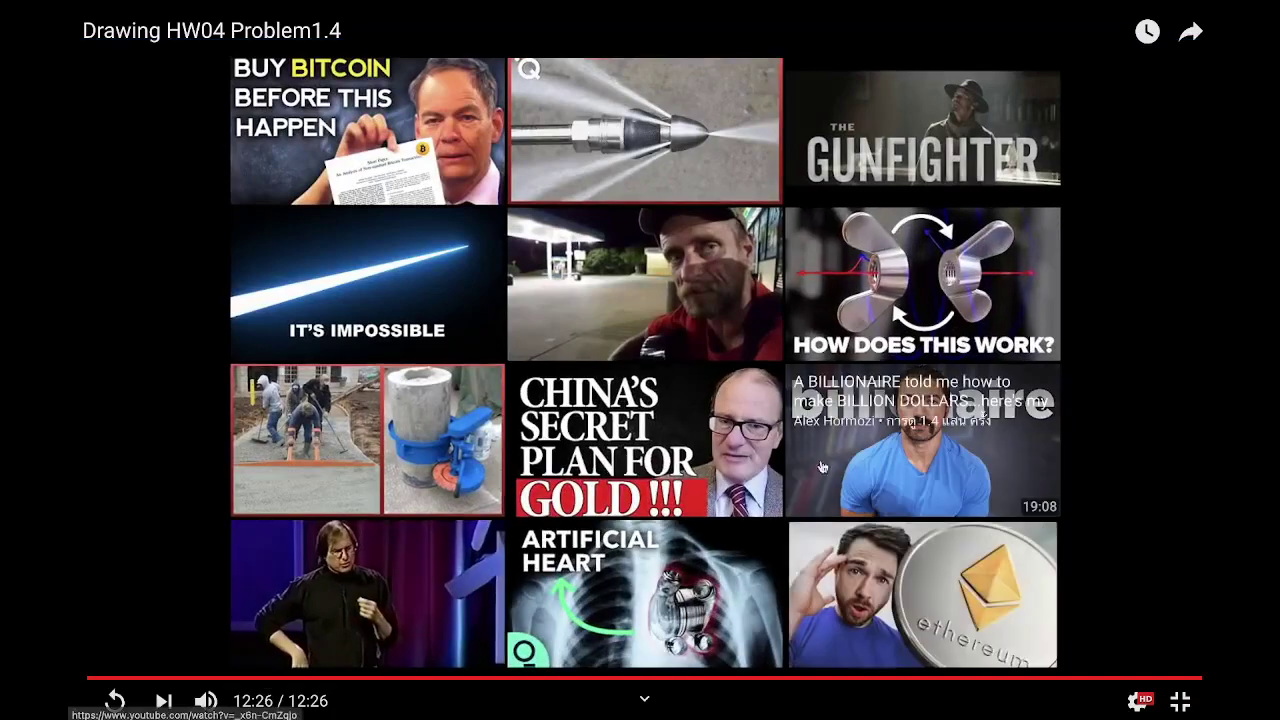
{"action": "mouse_move", "coordinate": [645, 440]}
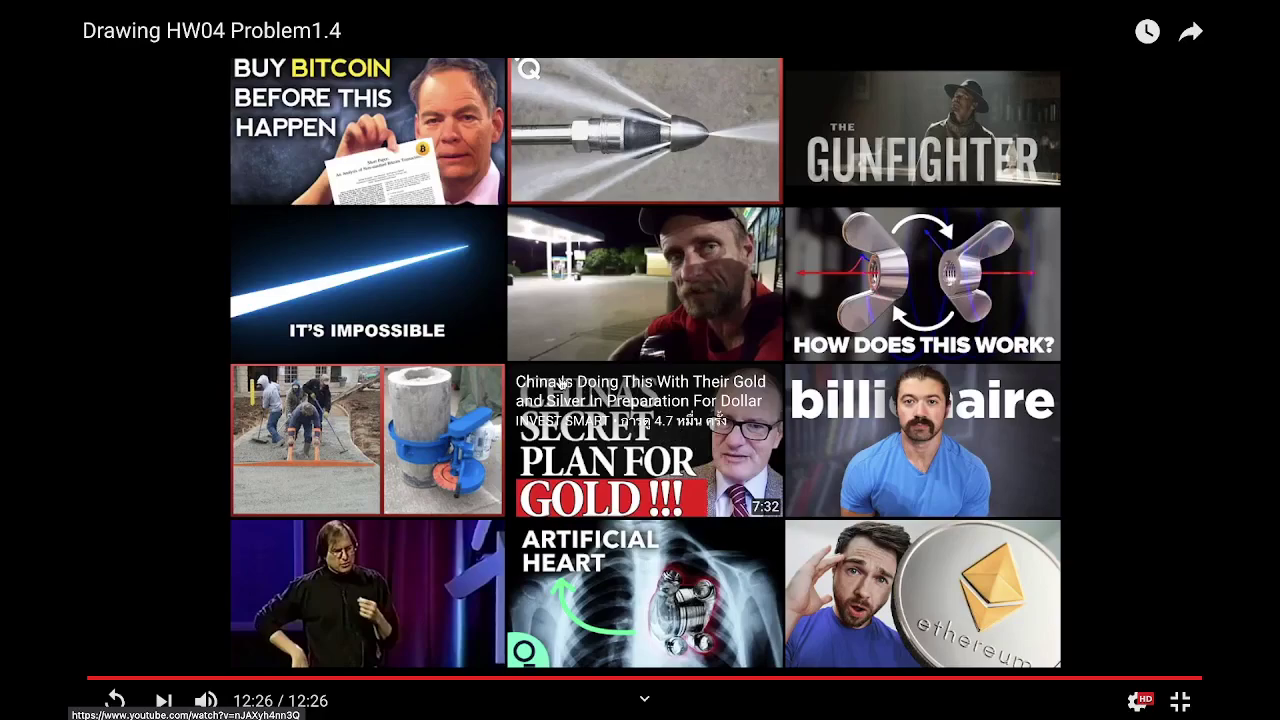
Exit YouTube fullscreen with Esc and bring OBS Studio in front of Brave
{"action": "key", "text": "Escape"}
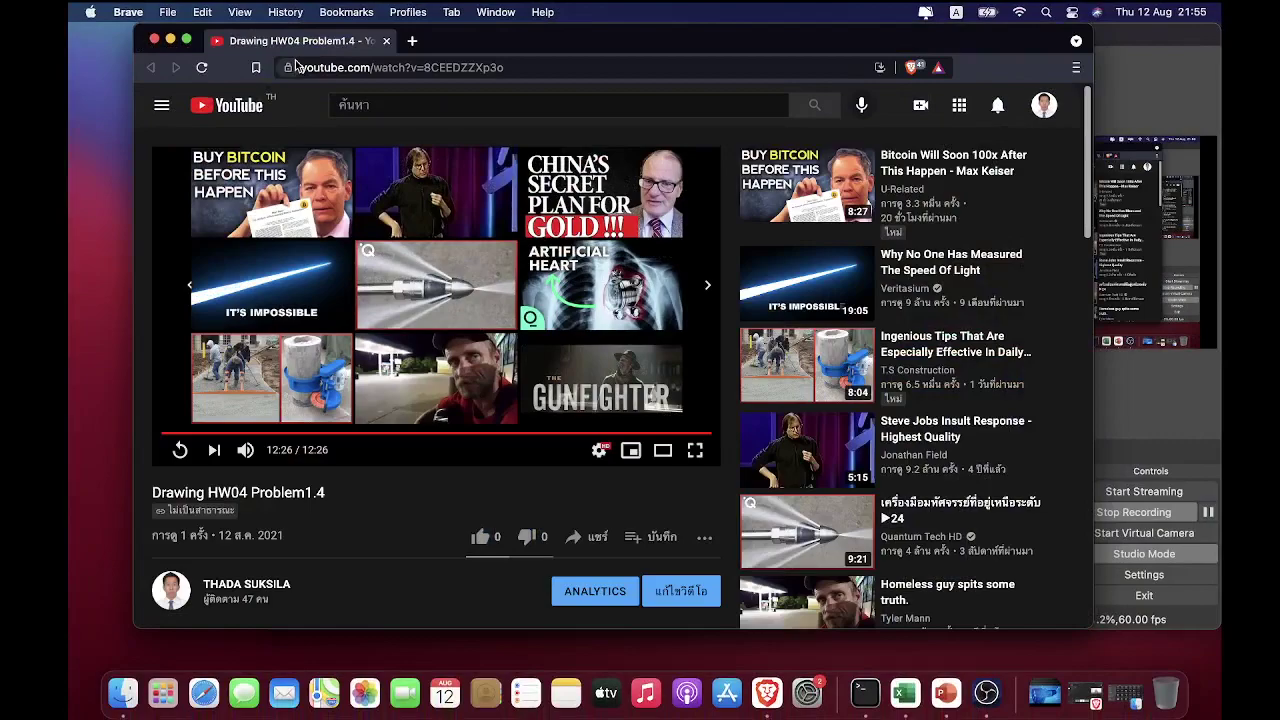
{"action": "mouse_move", "coordinate": [645, 595]}
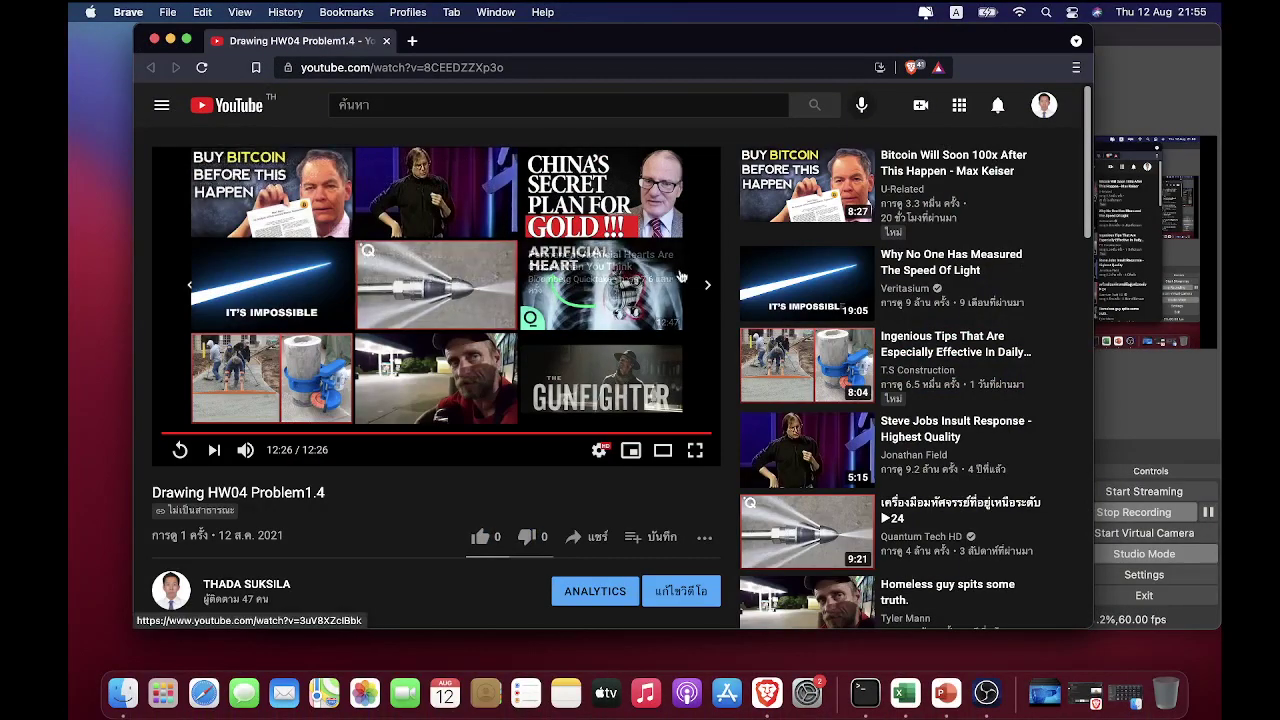
{"action": "left_click", "coordinate": [1146, 102]}
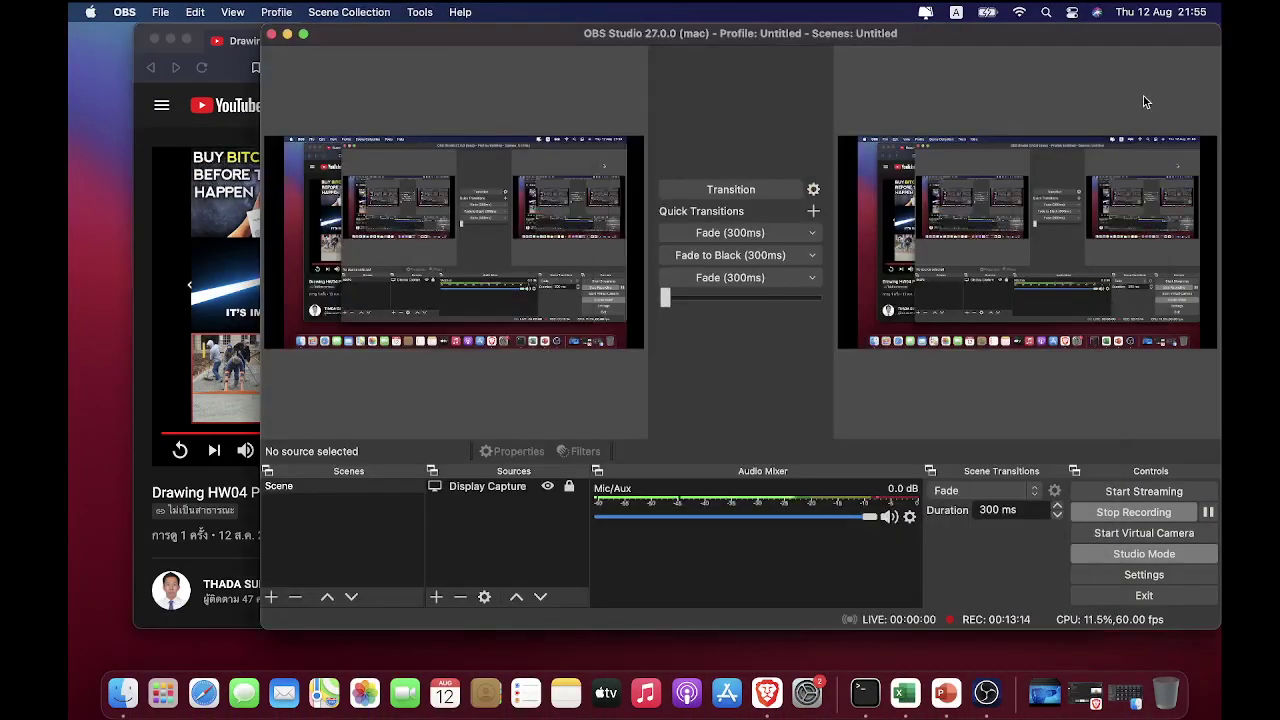